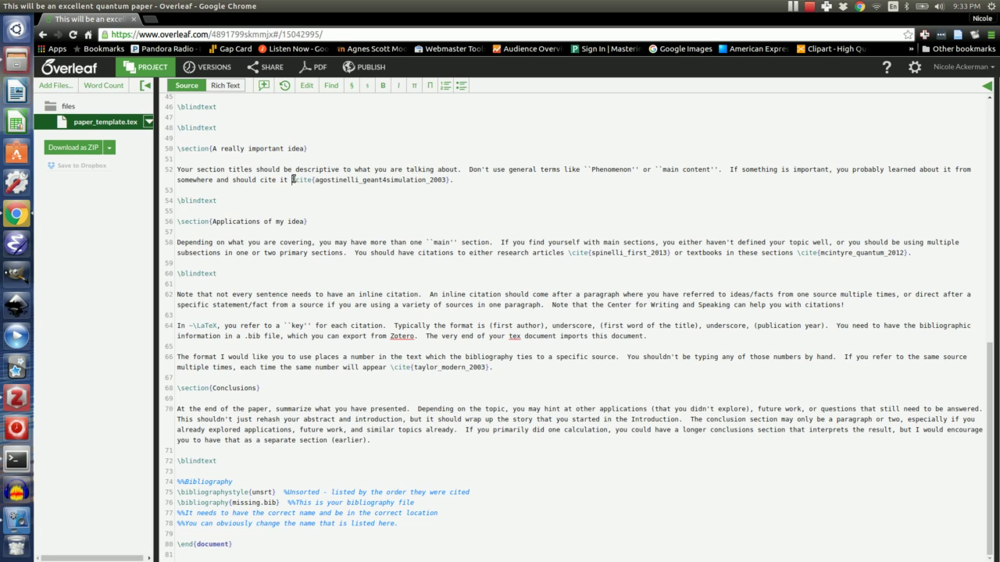
Step: Highlight the agostinelli citation key on line 52 of the paper source
drag(293, 180, 448, 180)
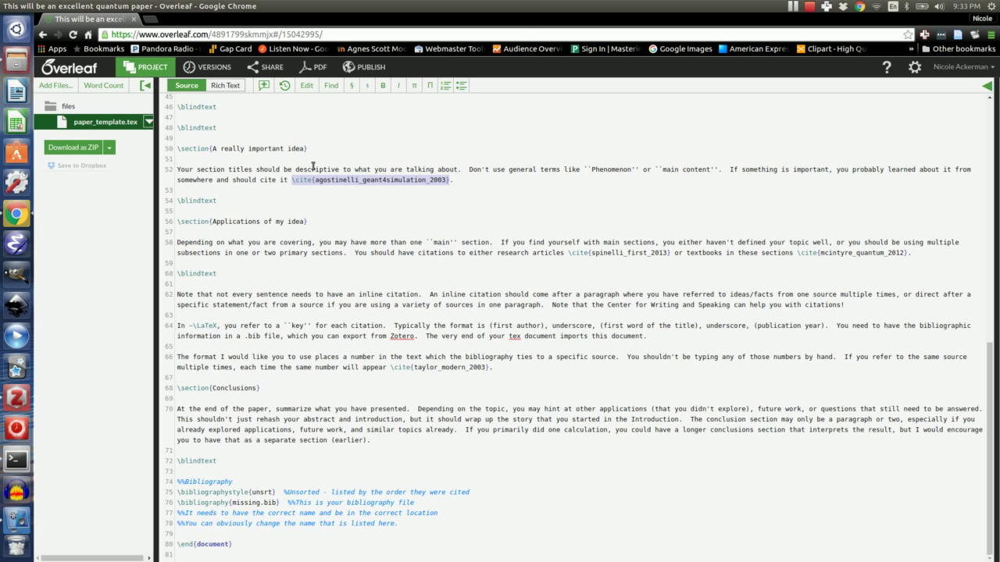
click(460, 180)
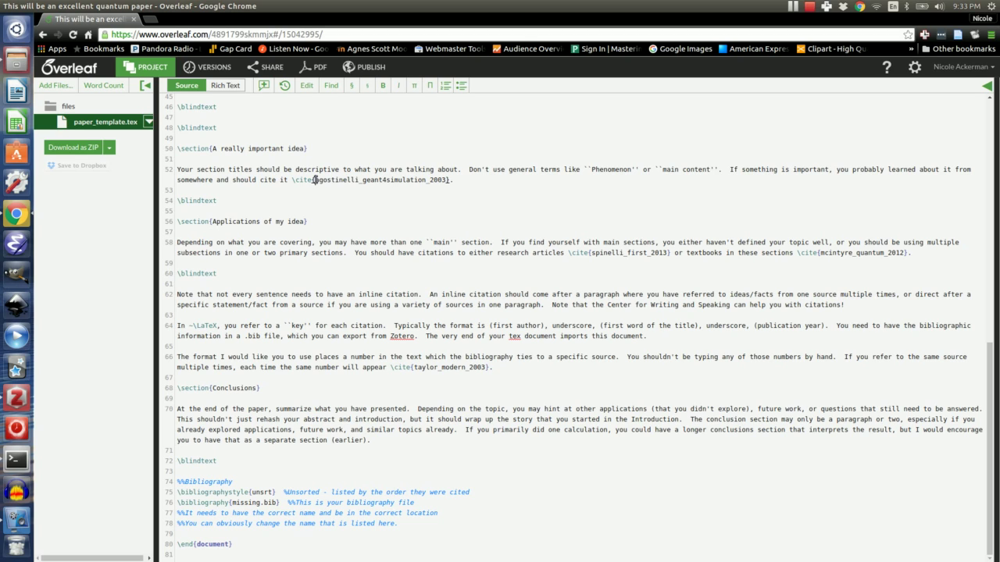
drag(315, 179, 448, 184)
Step: Export Zotero's PHY361 collection as BibTeX without notes, overwriting PHY361.bib in Downloads
click(17, 398)
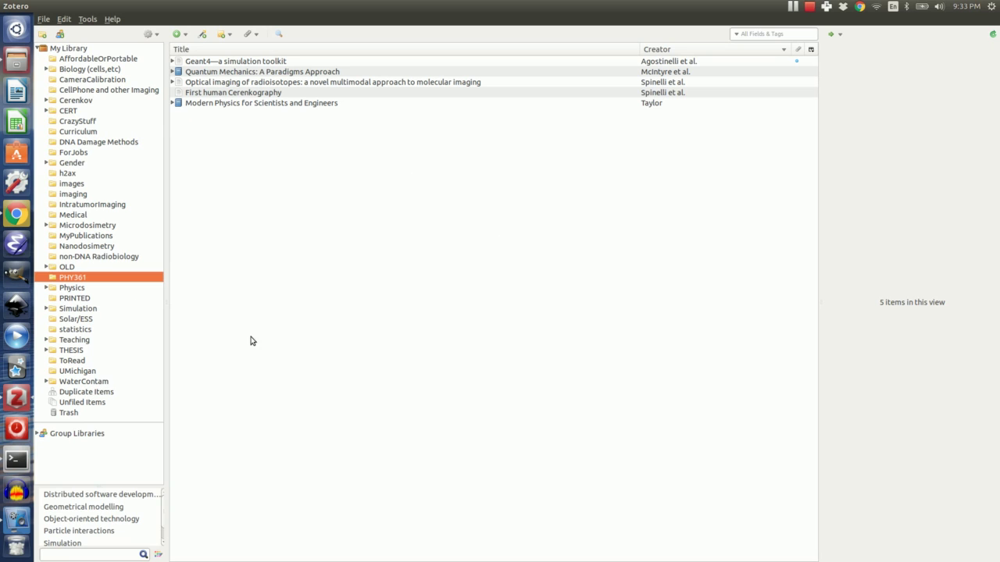
right_click(65, 281)
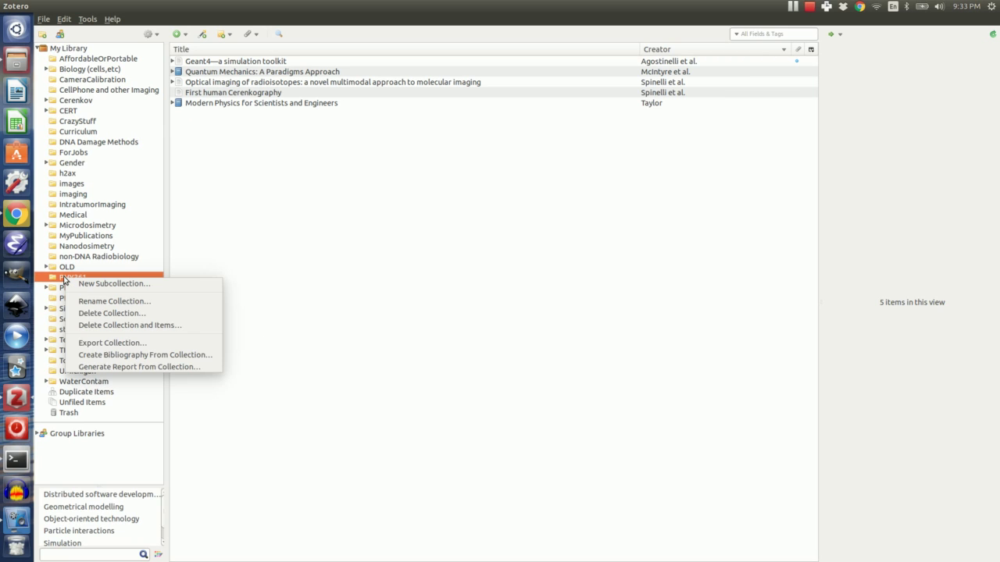
click(113, 343)
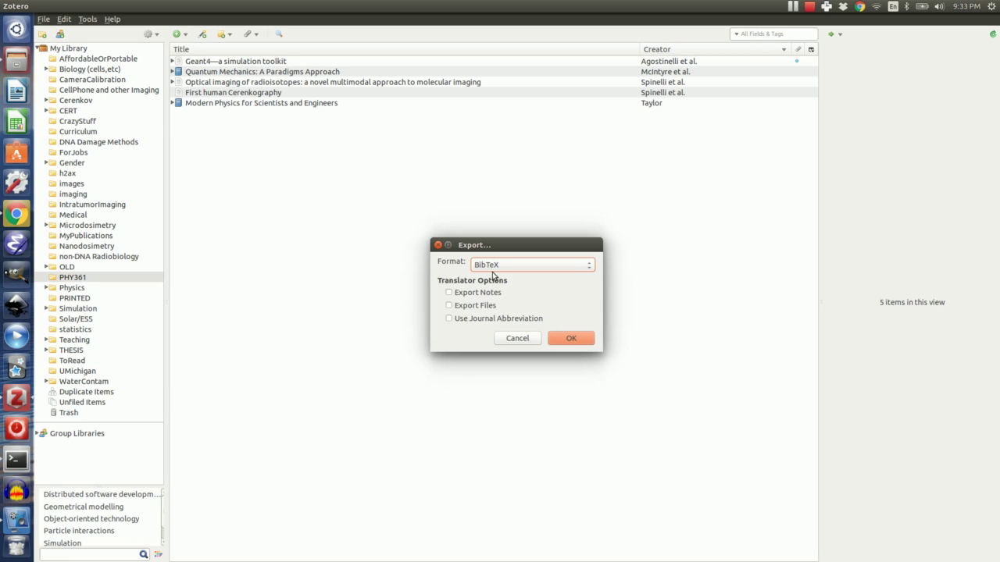
click(517, 267)
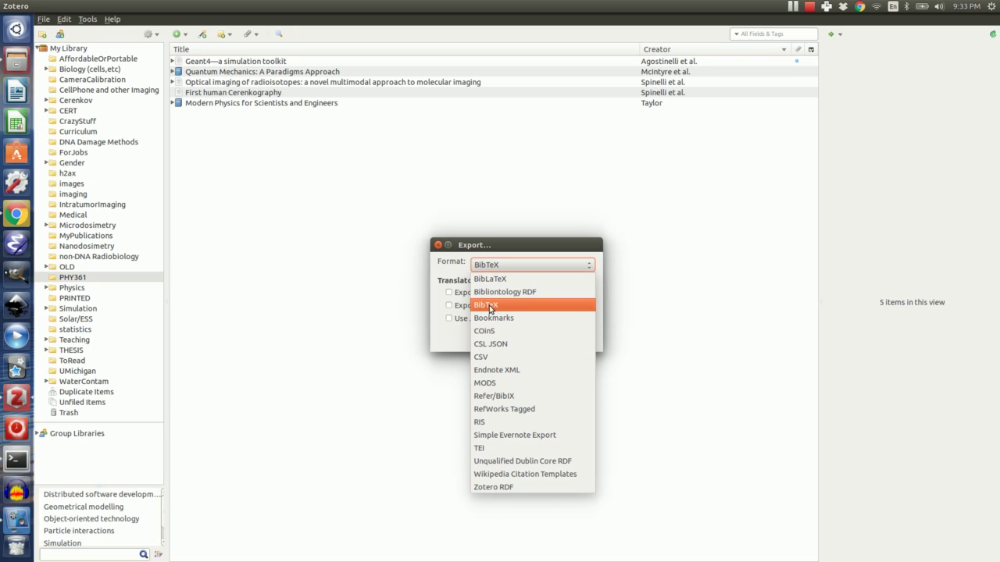
click(488, 305)
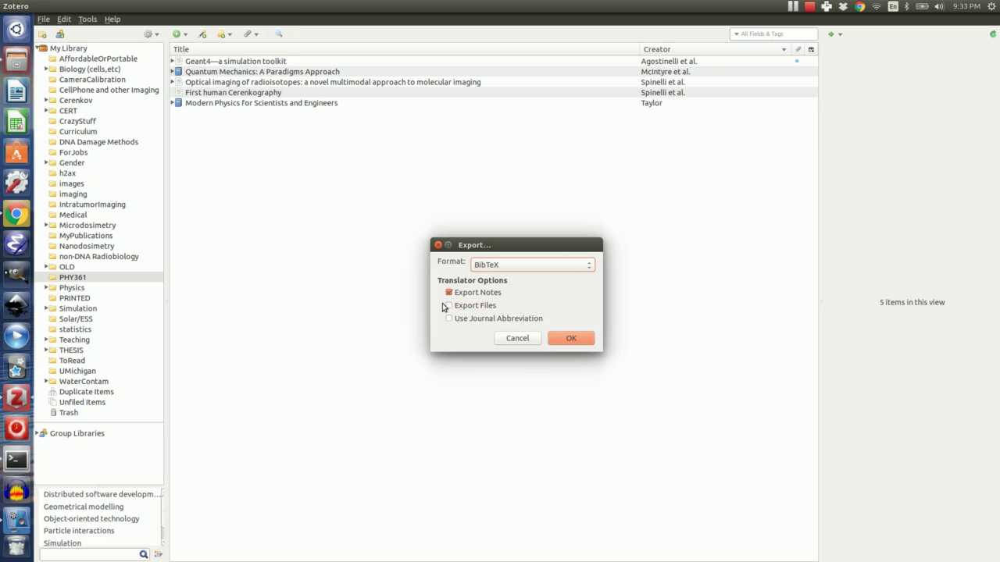
click(449, 293)
click(571, 339)
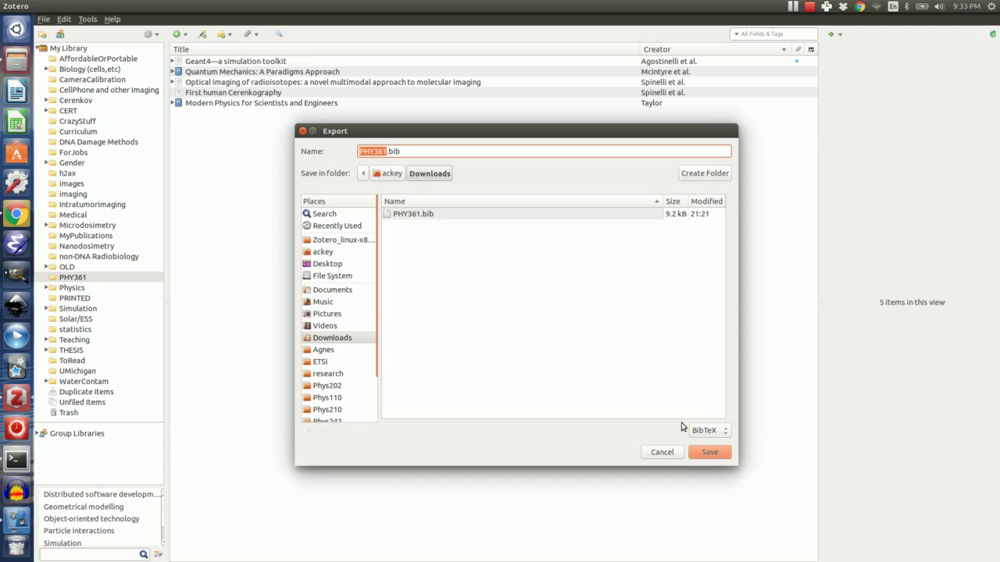
click(709, 452)
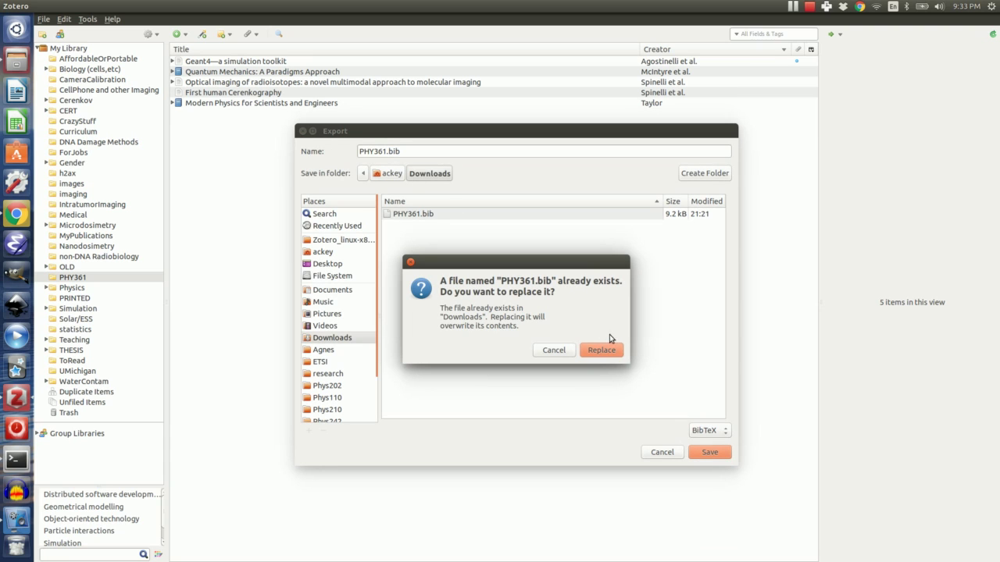
click(603, 350)
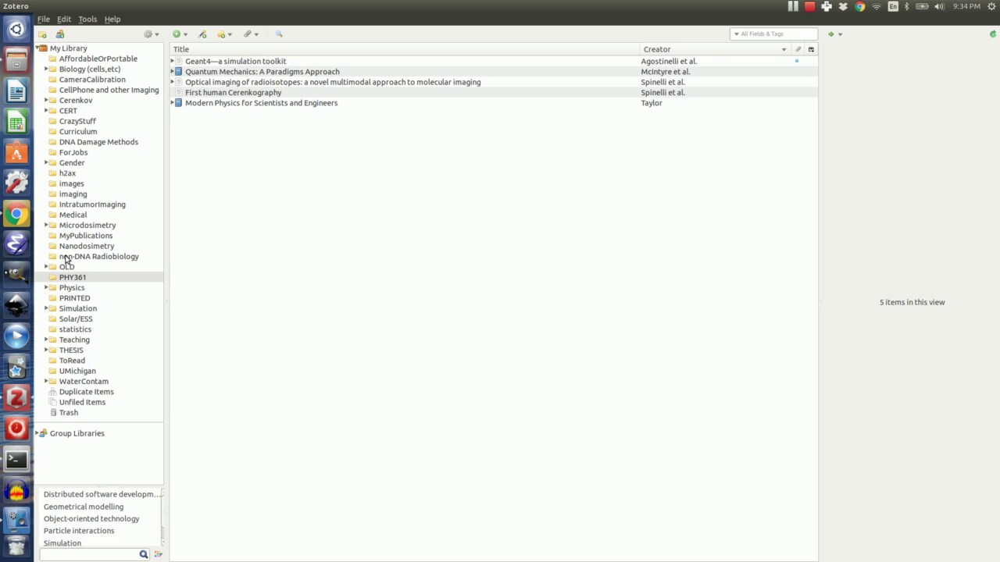
Step: Upload PHY361.bib from Downloads into the Overleaf project
click(14, 215)
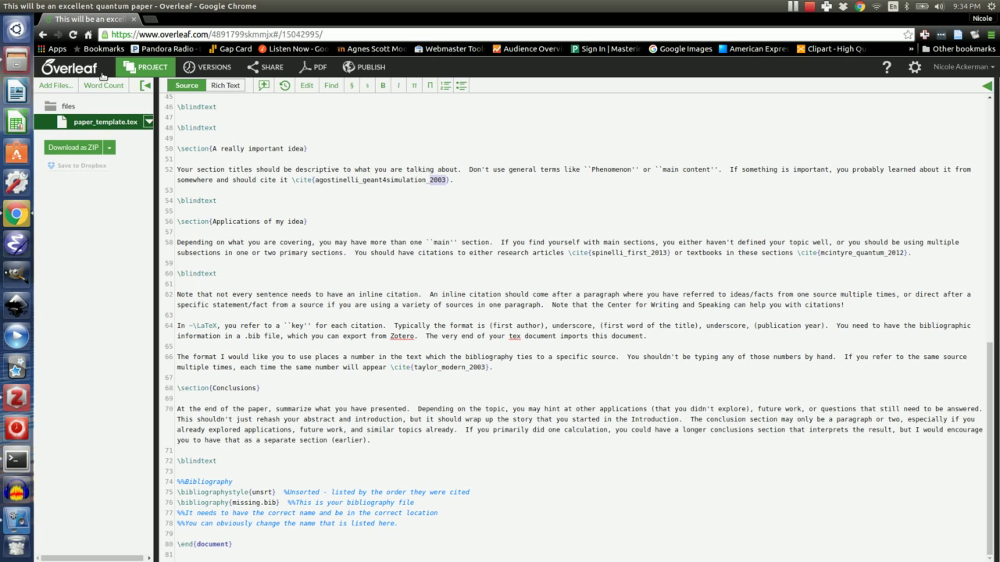
click(52, 86)
click(66, 211)
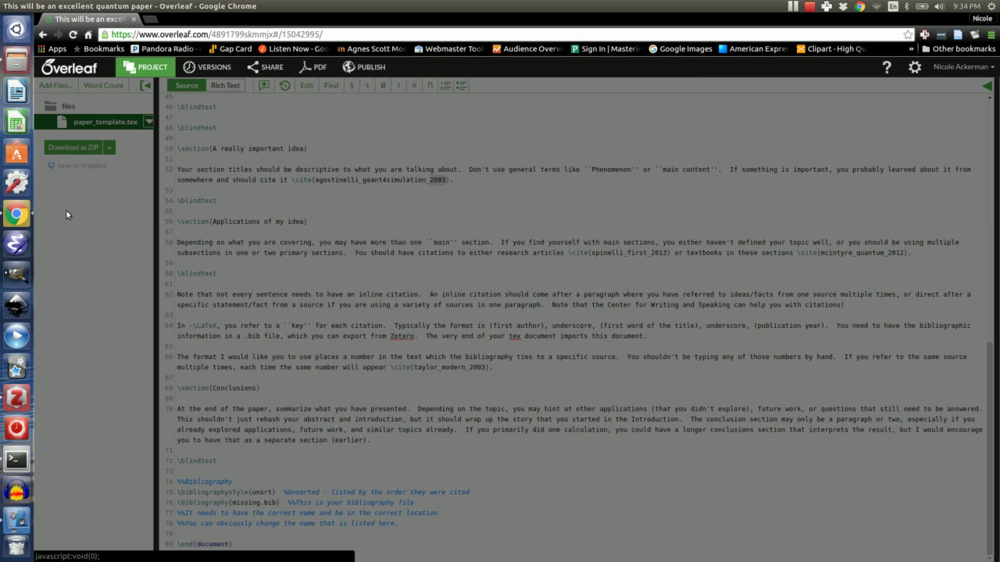
click(442, 320)
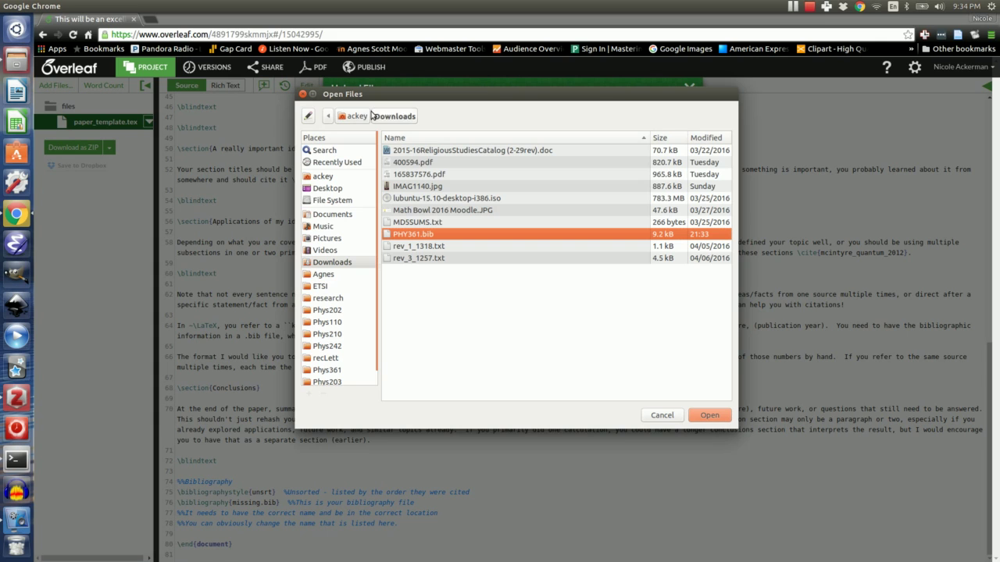
click(428, 237)
double_click(428, 237)
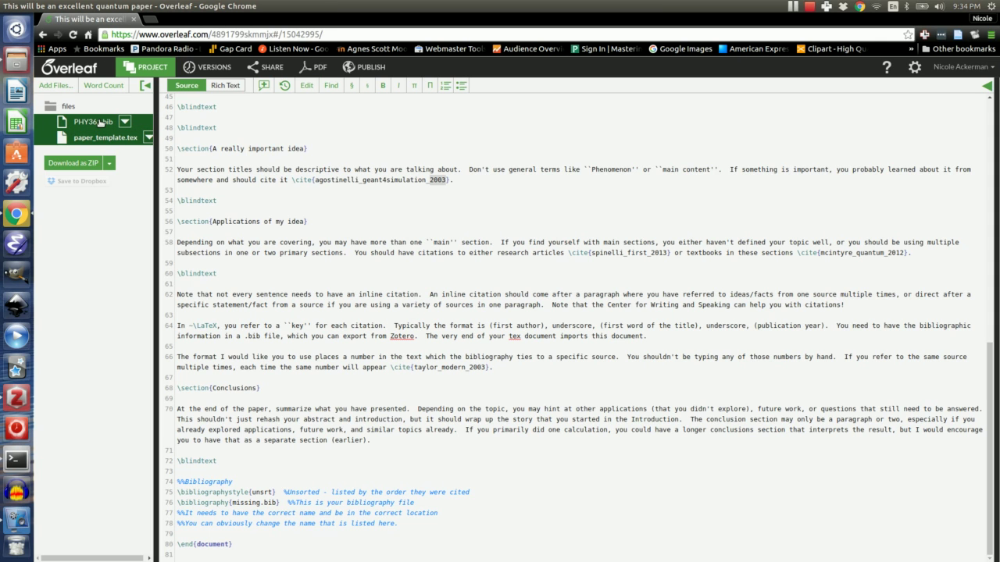
Step: Replace missing.bib with PHY361 in the bibliography line 76
click(260, 502)
key(BackSpace)
key(BackSpace)
key(BackSpace)
key(Delete)
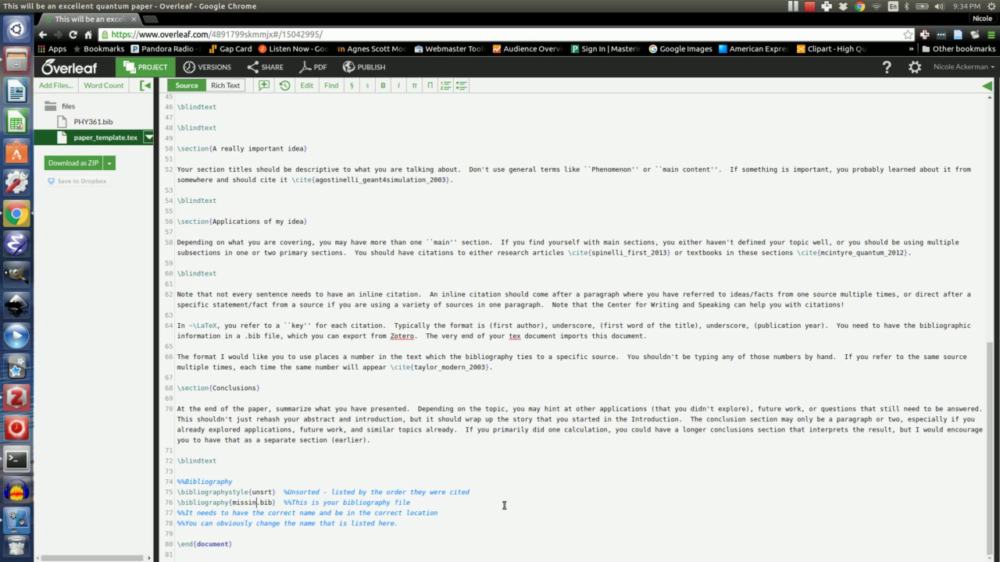
key(BackSpace)
key(BackSpace)
key(BackSpace)
text(PHY3)
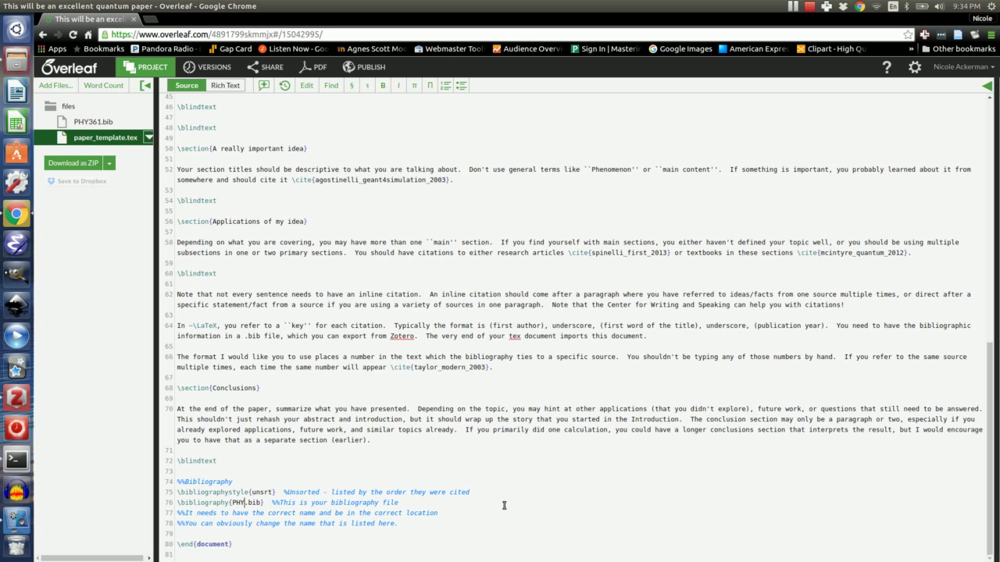
text(61)
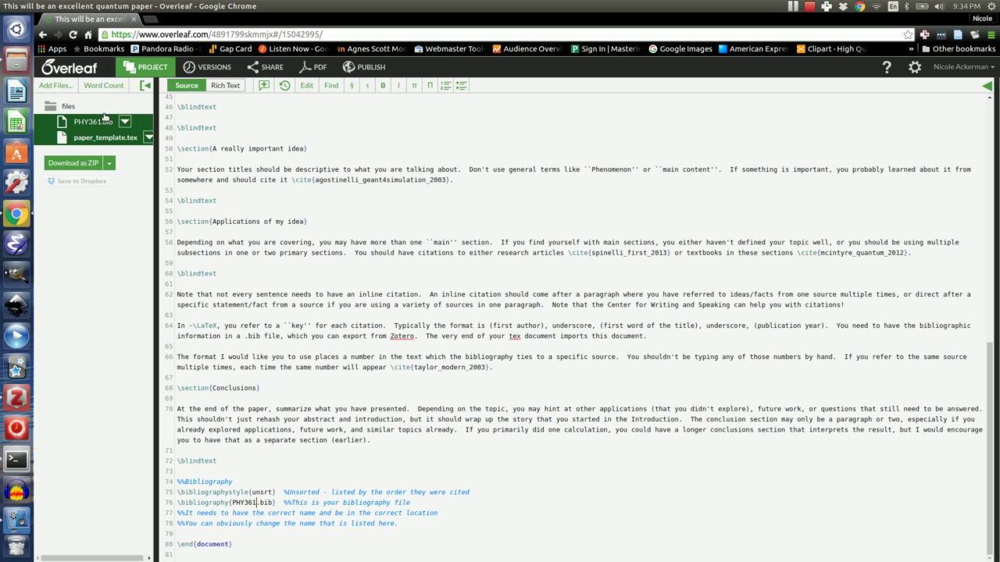
Step: Show the compiled PDF and scroll through its citations and References, briefly checking Zotero
click(986, 86)
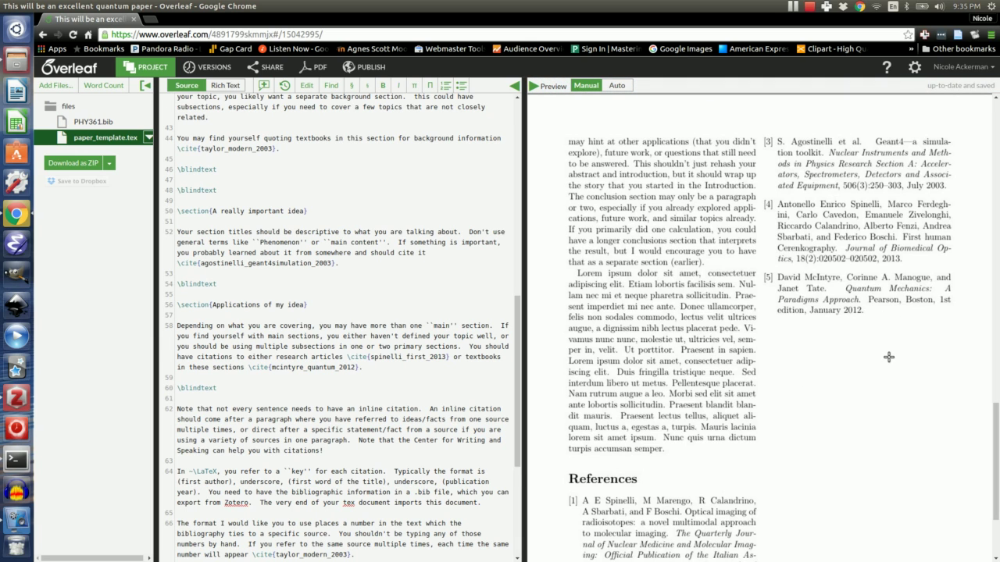
scroll(735, 213, up, 5)
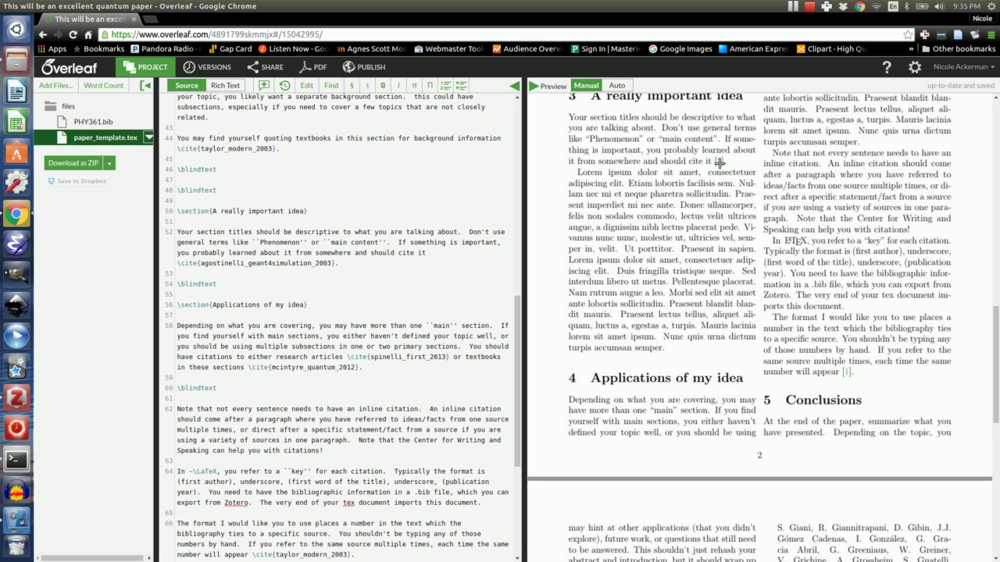
scroll(722, 166, up, 3)
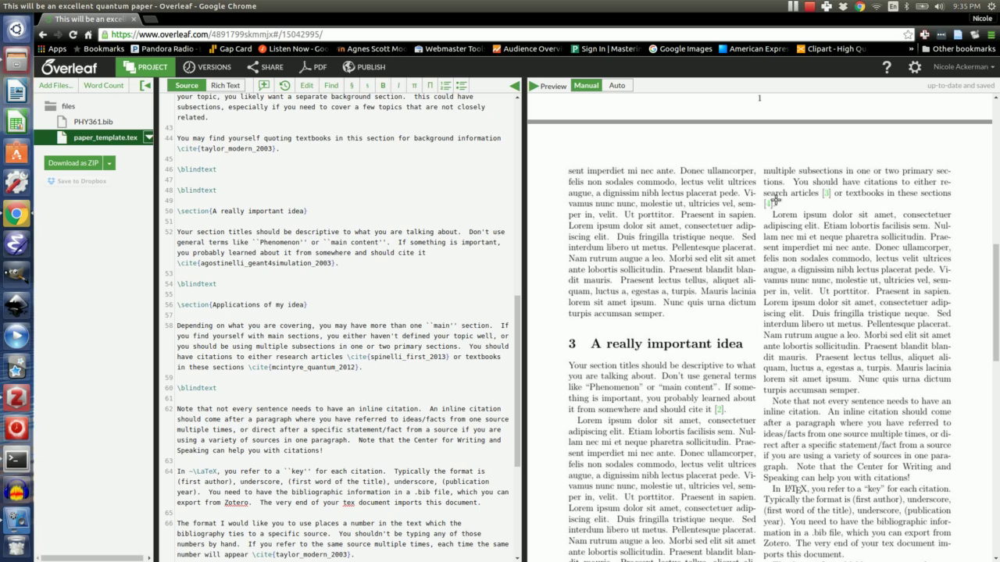
scroll(829, 326, down, 10)
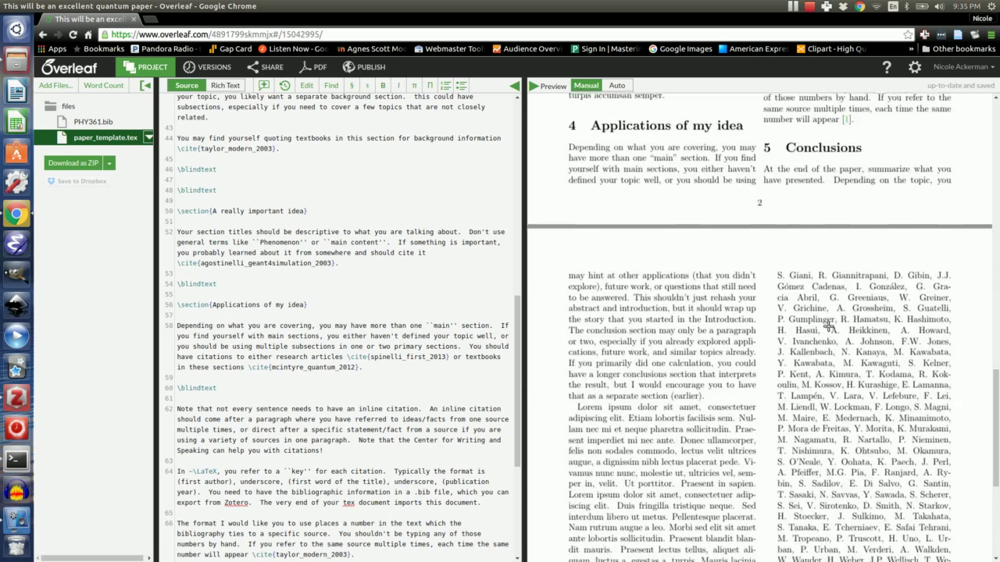
scroll(828, 327, down, 2)
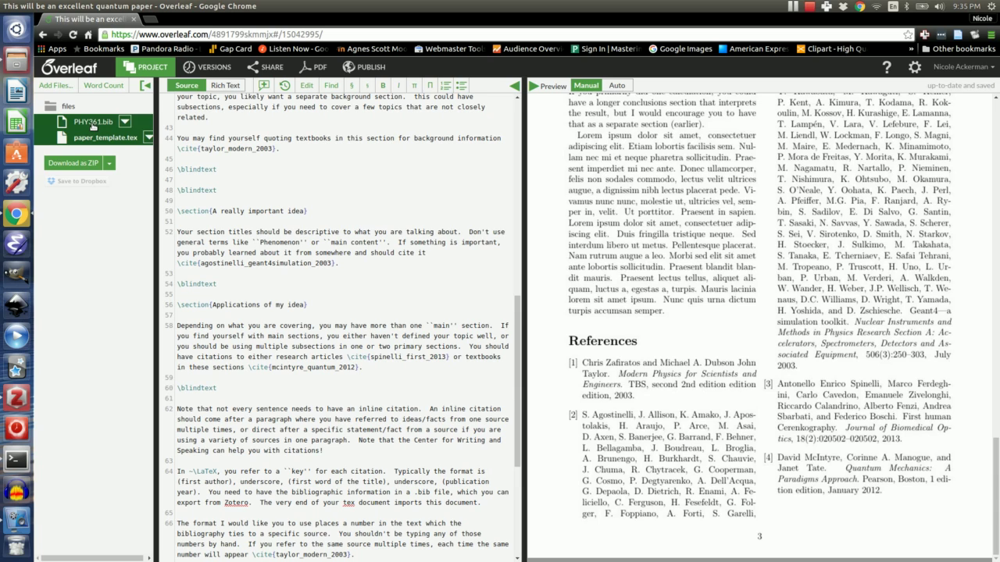
click(16, 400)
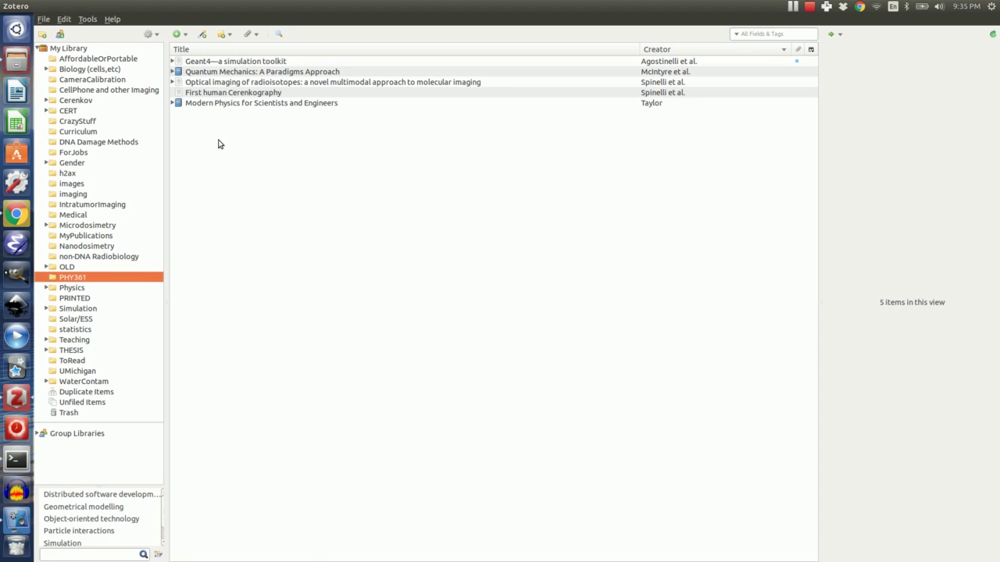
click(16, 215)
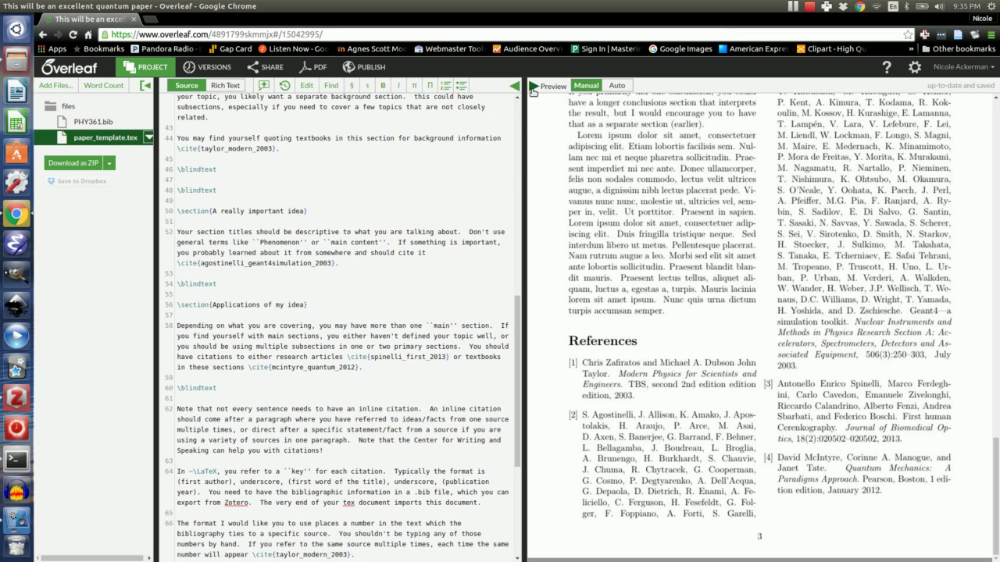
Step: Hide the preview and inspect PHY361.bib, highlighting the taylor entry's first line
click(531, 92)
click(78, 122)
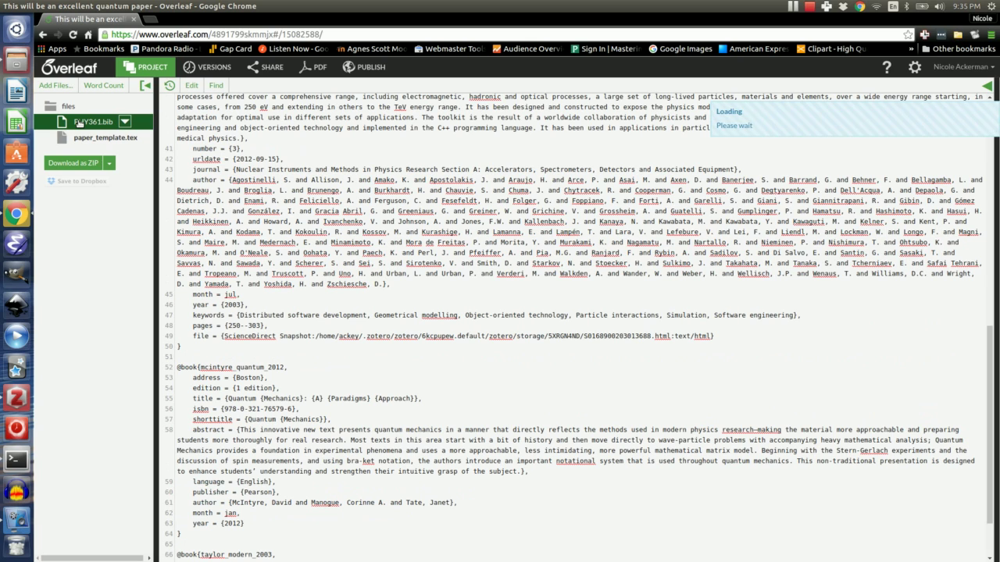
scroll(408, 398, down, 3)
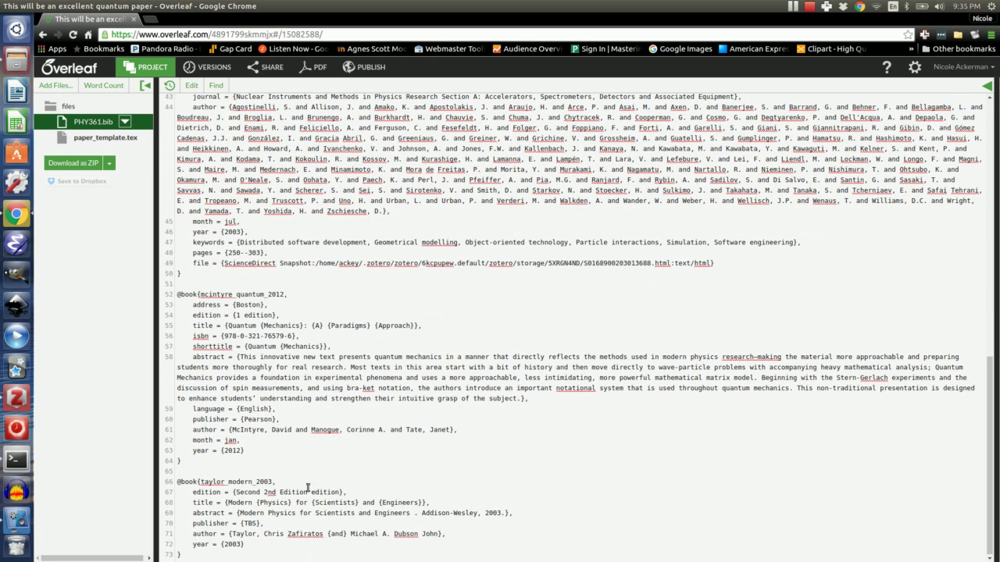
drag(276, 482, 177, 482)
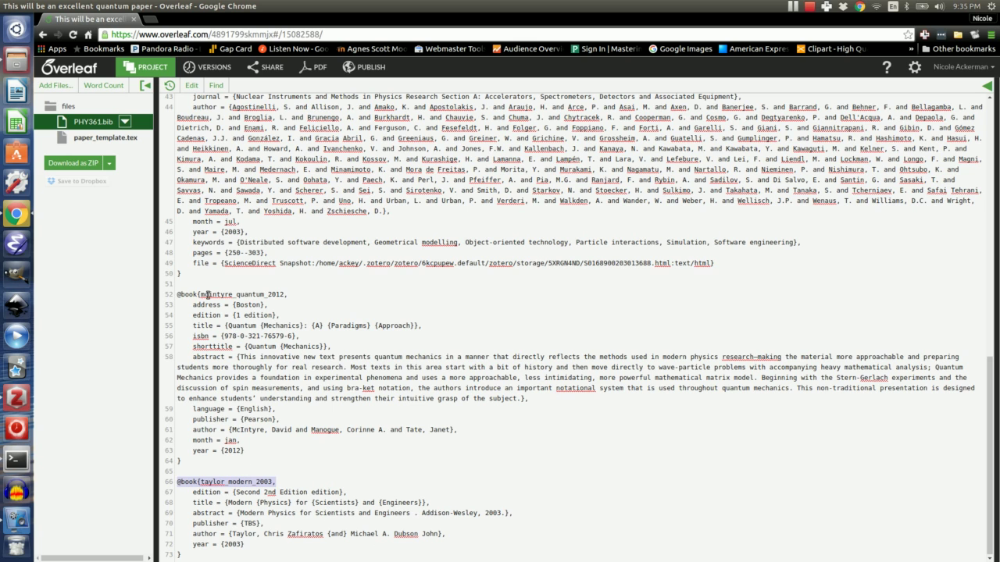
scroll(208, 294, up, 15)
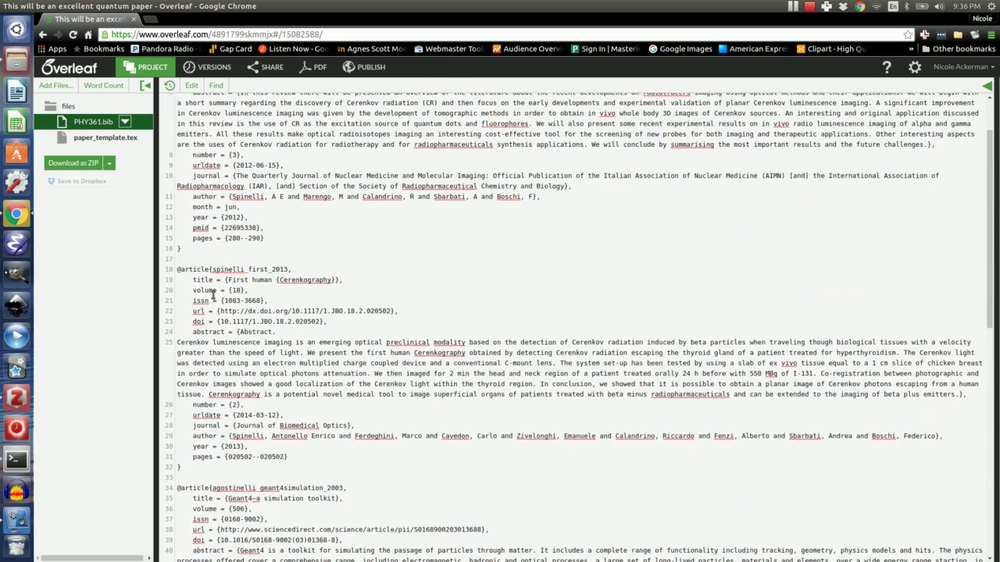
scroll(212, 294, up, 2)
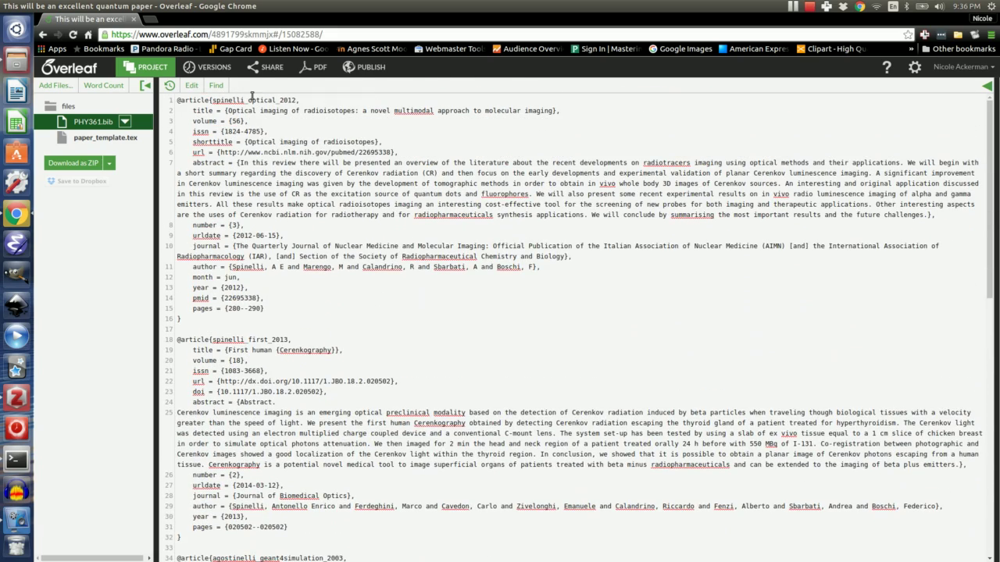
Step: Return to paper_template.tex and place the cursor at the Applications of my idea heading
click(105, 138)
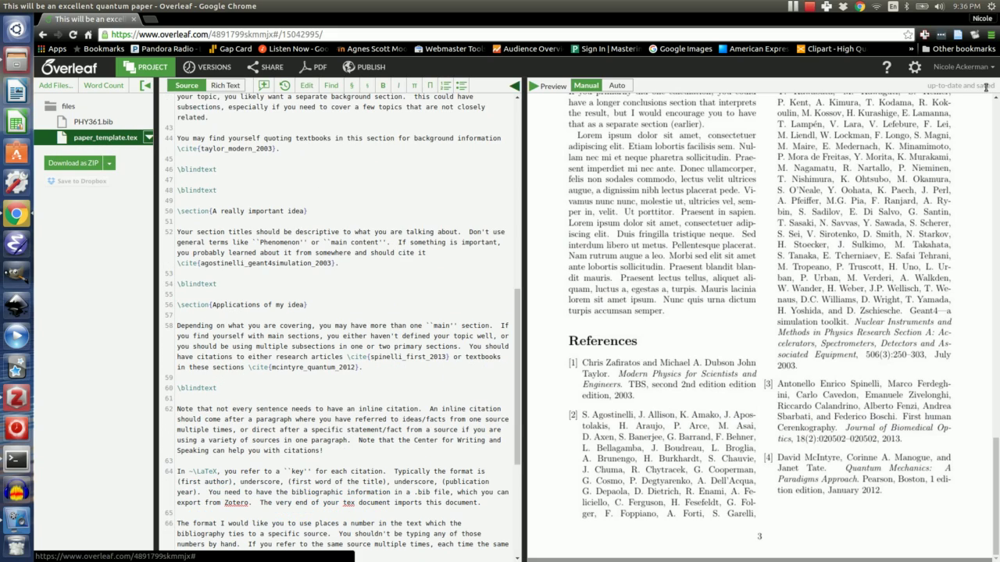
scroll(810, 411, up, 3)
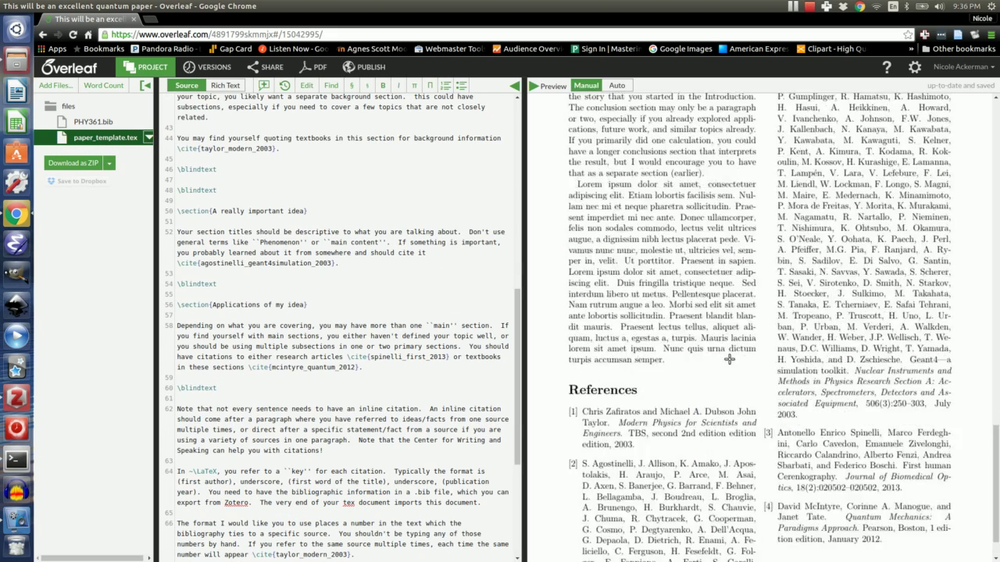
scroll(727, 358, down, 2)
scroll(728, 357, down, 2)
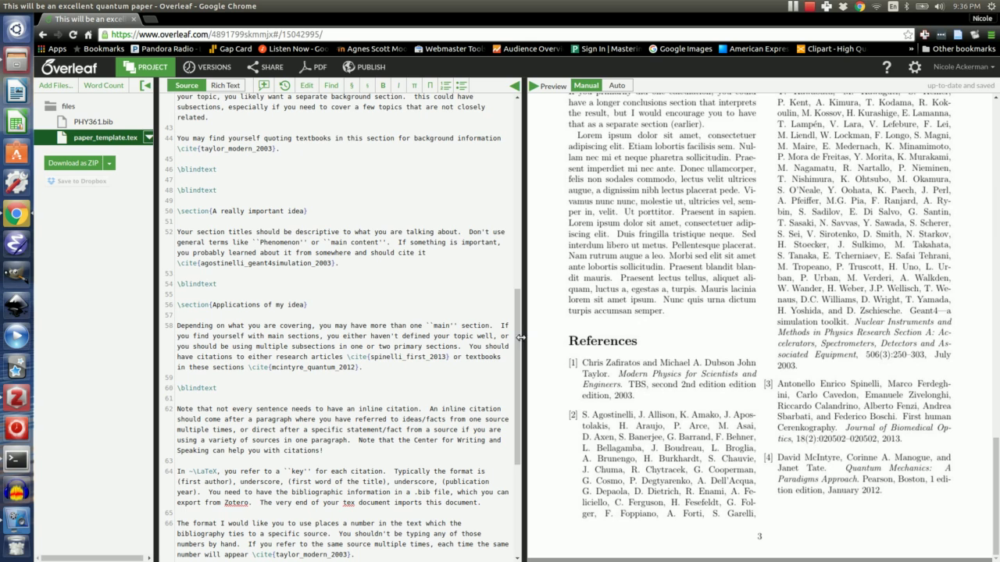
click(343, 307)
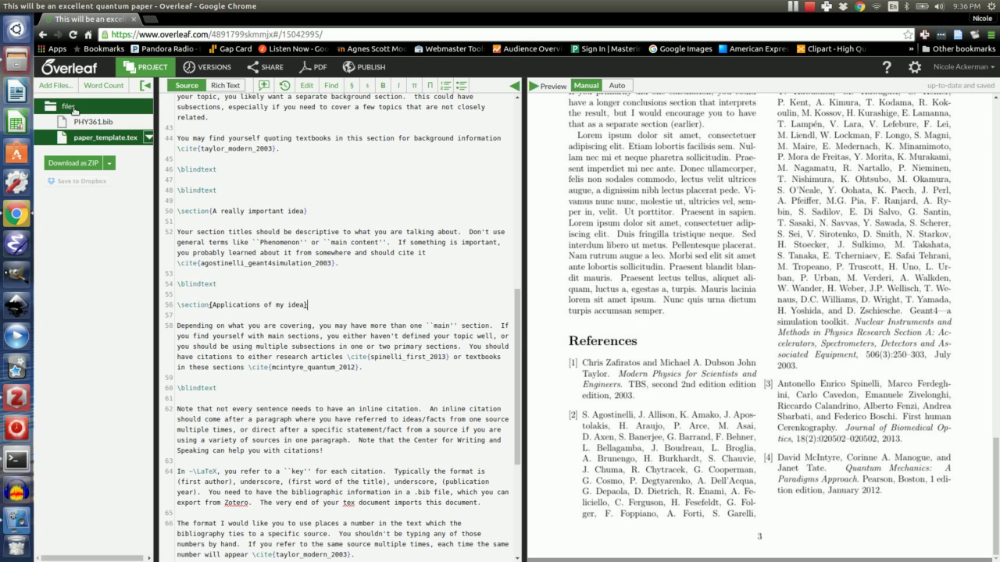
Step: Recheck the PHY361.bib entries, then go back to paper_template.tex
click(80, 123)
scroll(385, 217, up, 10)
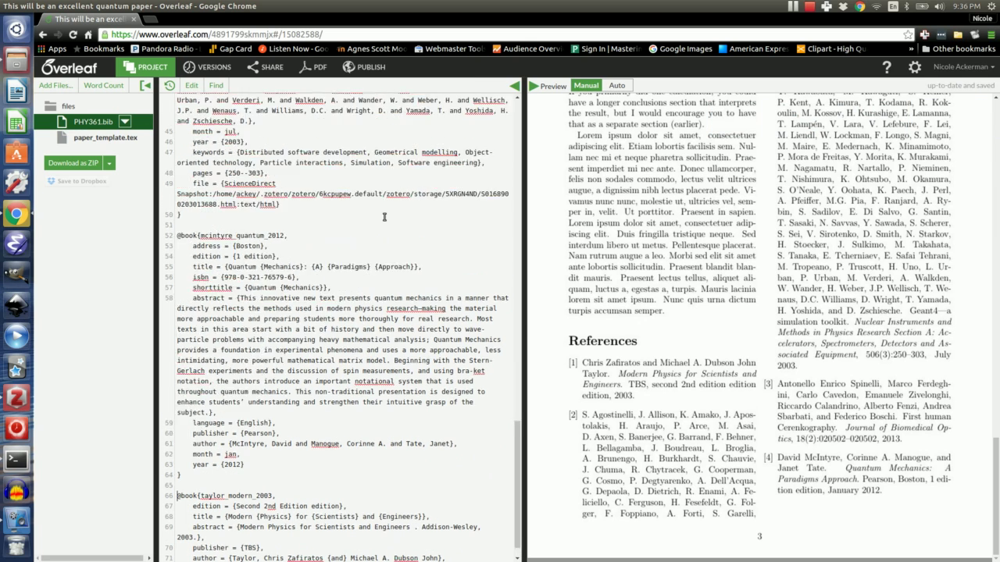
scroll(384, 217, up, 5)
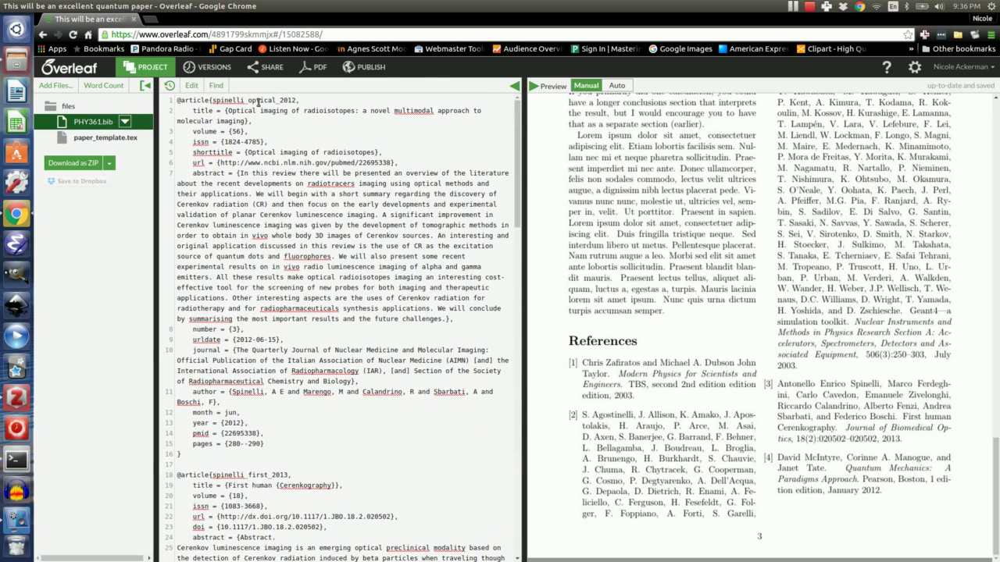
click(106, 138)
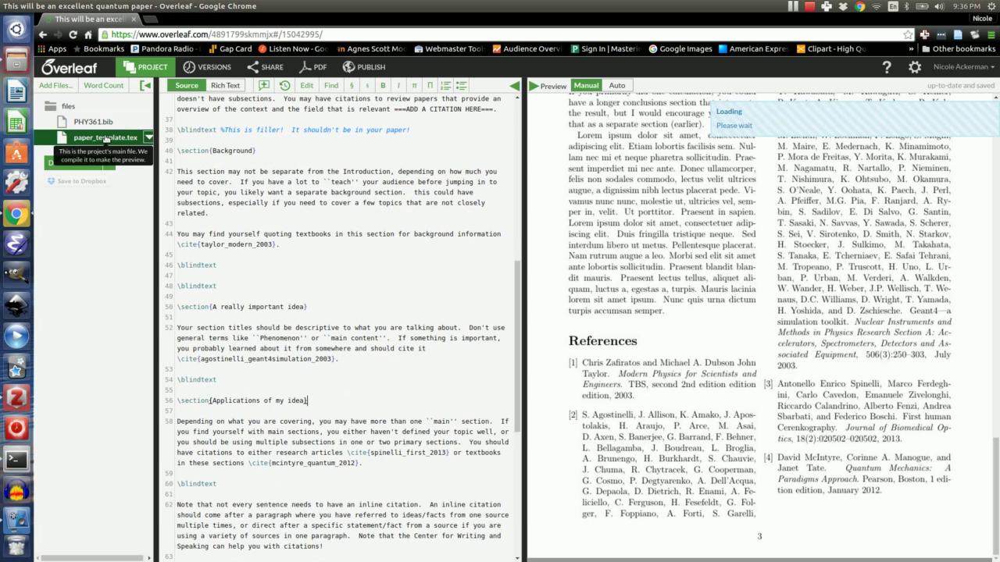
Step: Erase the ADD A CITATION HERE placeholder on line 37 for \cite{spineli_optical_2012}
click(498, 302)
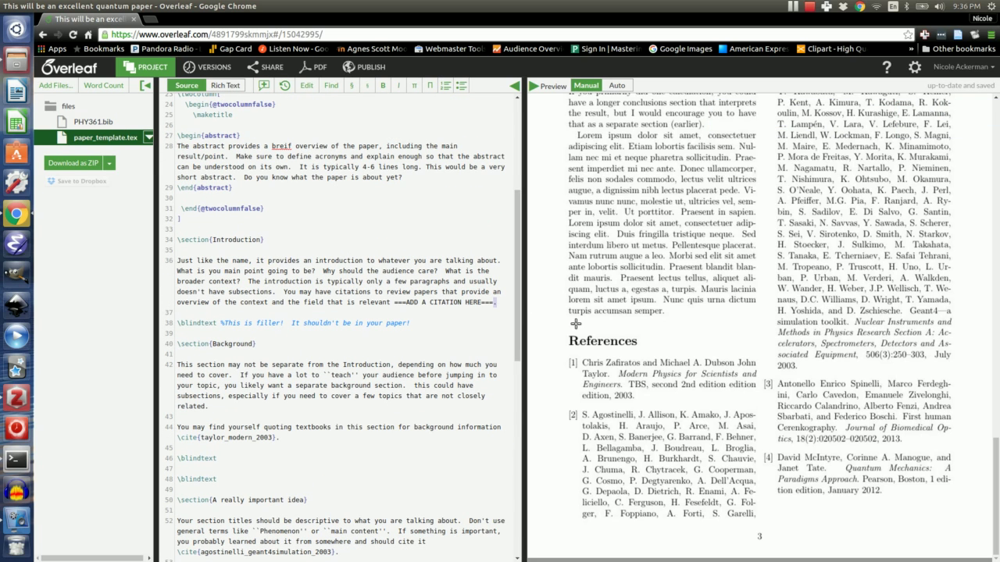
key(BackSpace)
key(BackSpace)
key(BackSpace)
key(BackSpace)
key(BackSpace)
key(BackSpace)
key(BackSpace)
key(BackSpace)
key(BackSpace)
key(BackSpace)
key(BackSpace)
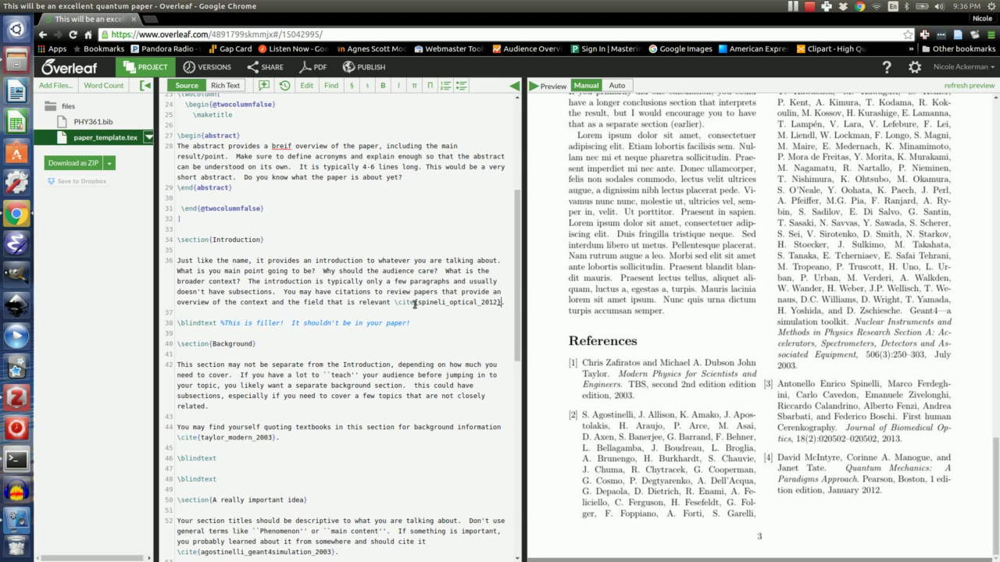
Step: Recompile and read the warning about the undefined spineli_optical_2012 citation
click(970, 85)
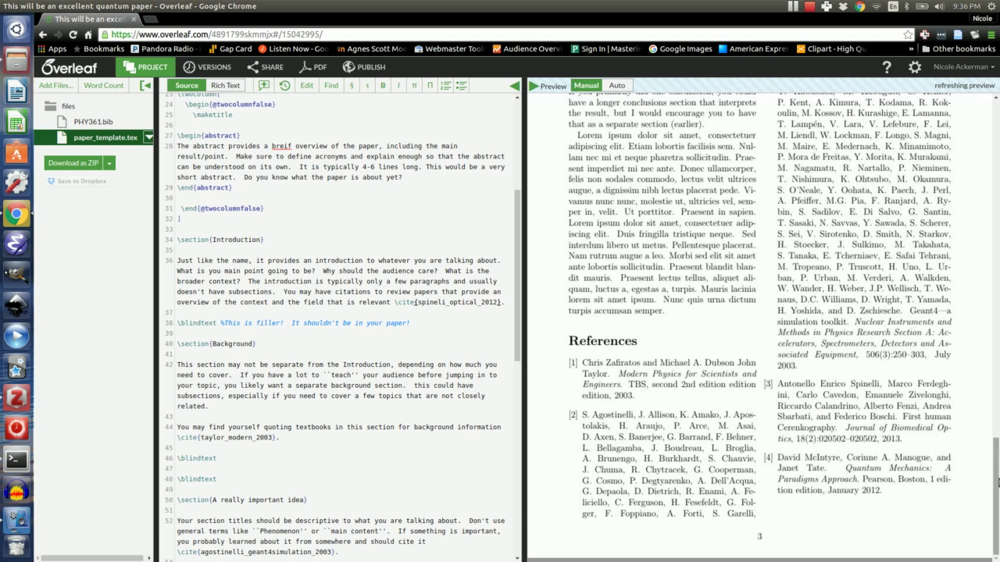
drag(996, 509, 997, 172)
scroll(629, 260, down, 3)
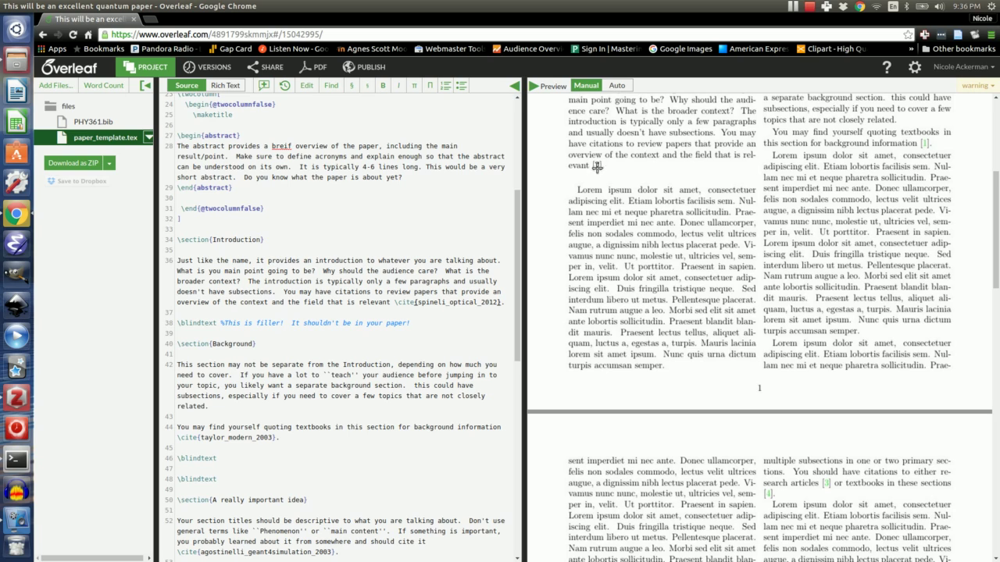
click(976, 84)
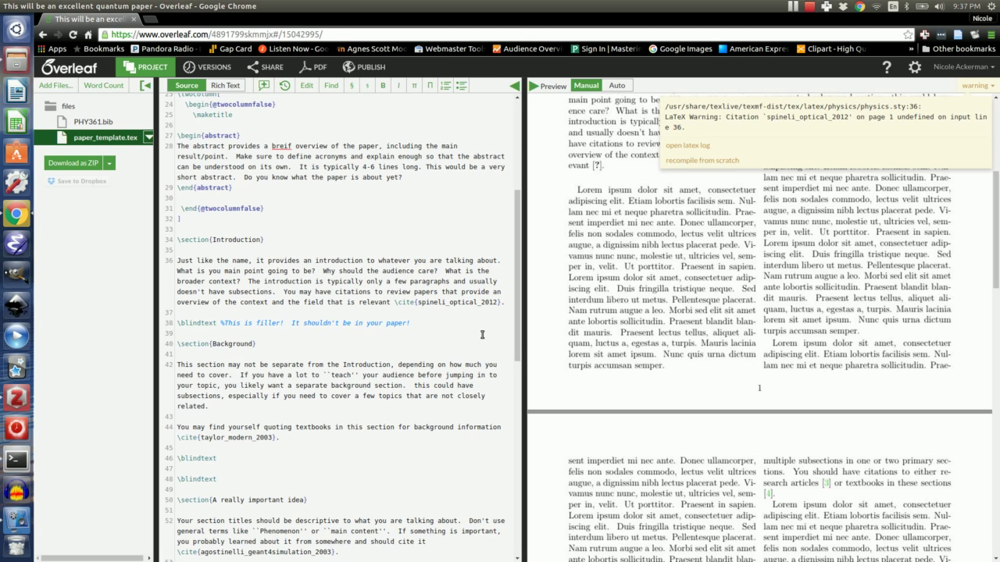
Step: Add the missing 'l' to make the key spinelli_optical_2012, then jump from the [?] to source
text(l)
drag(995, 235, 998, 304)
scroll(812, 305, up, 10)
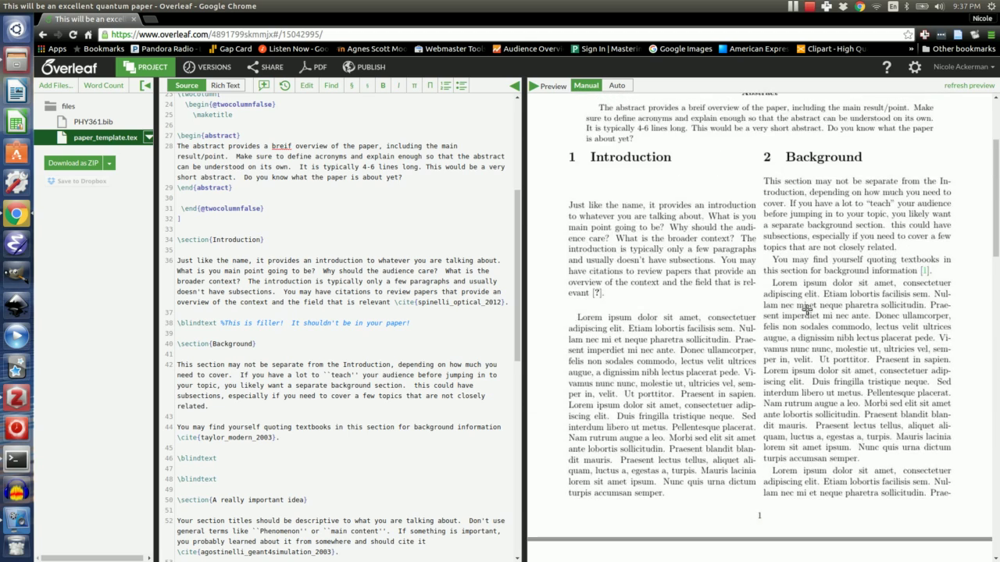
double_click(597, 450)
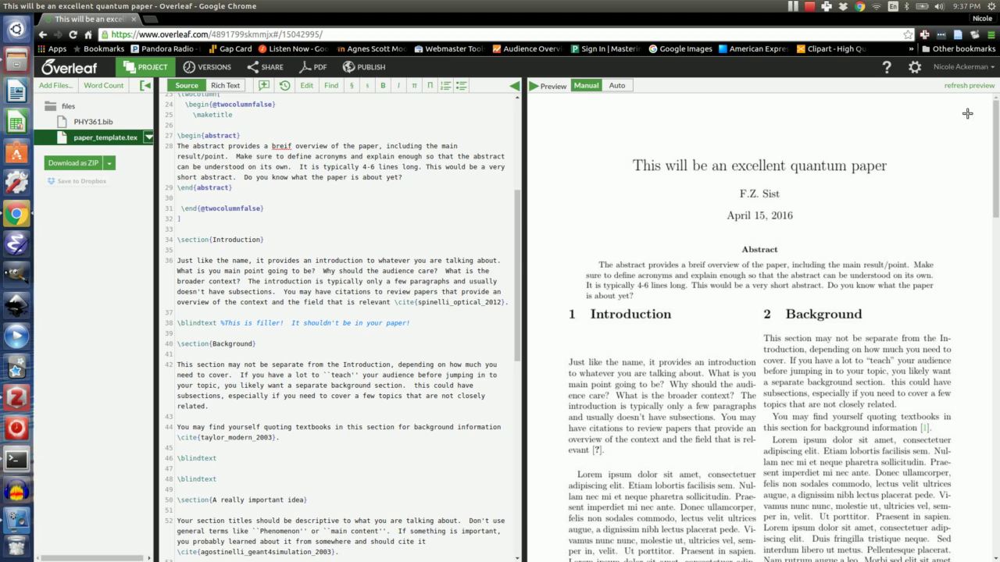
Step: Recompile and scroll the PDF to confirm Spinelli's 2012 article is now reference [1]
click(971, 85)
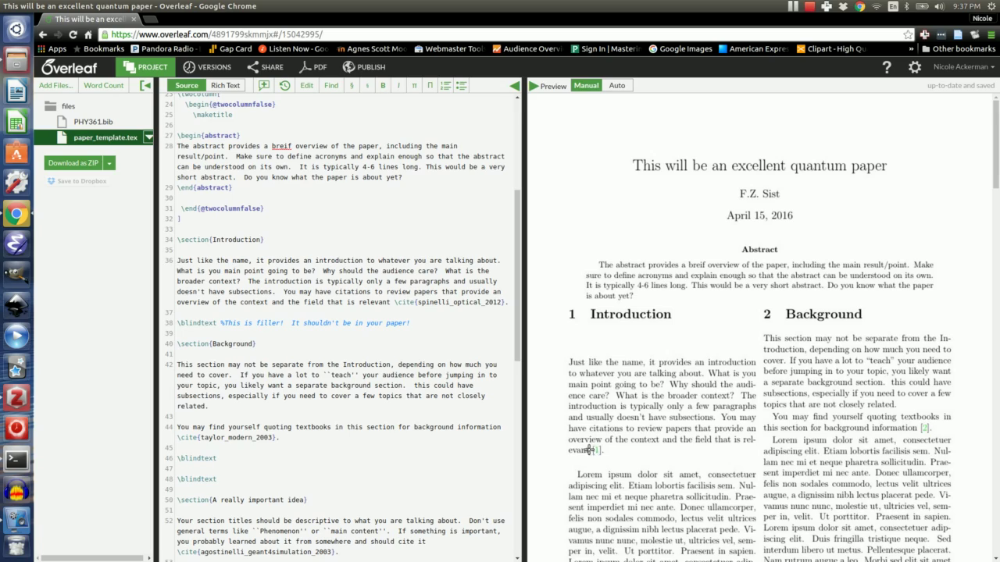
drag(996, 156, 997, 421)
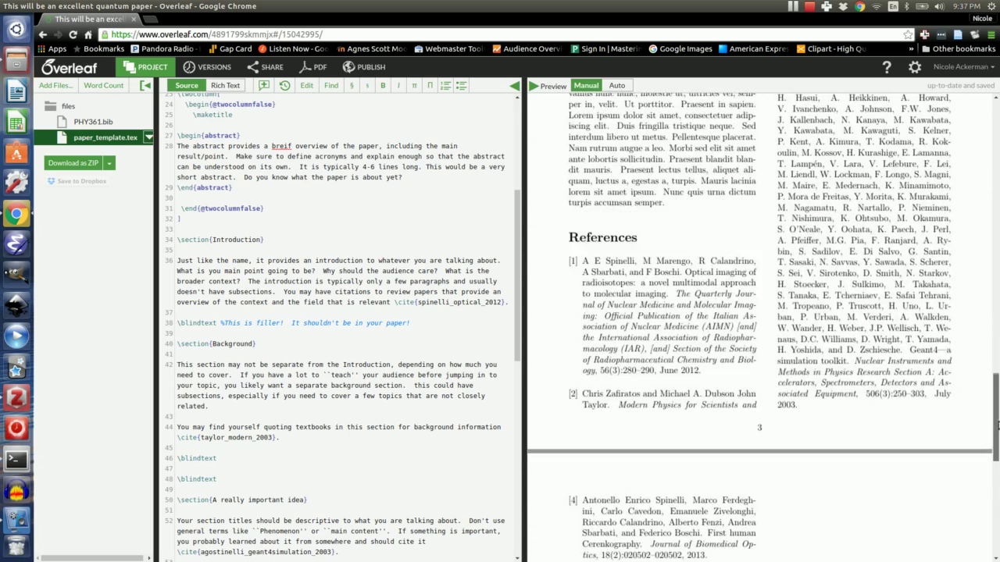
scroll(569, 486, down, 4)
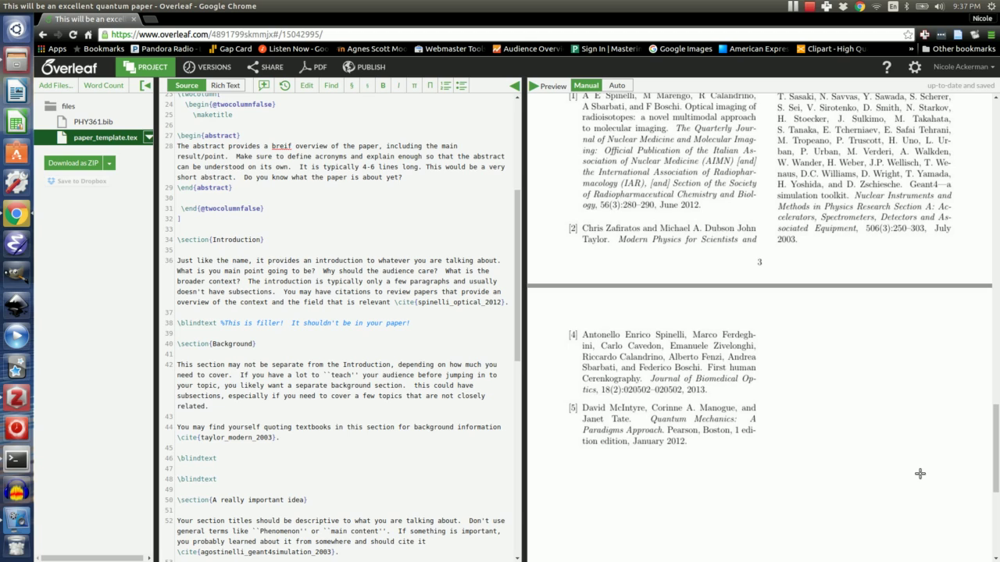
scroll(821, 413, up, 4)
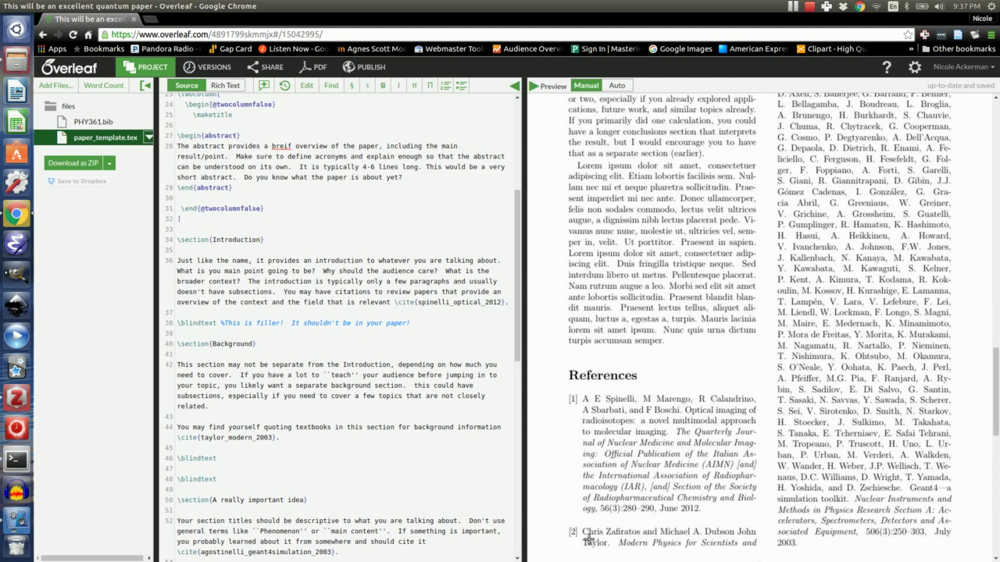
scroll(745, 488, up, 1)
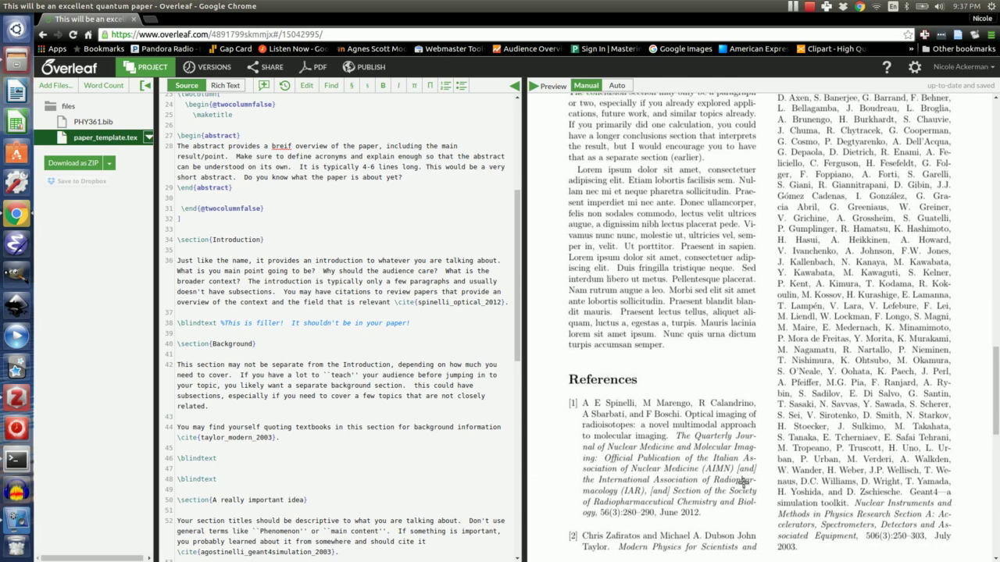
scroll(742, 482, up, 2)
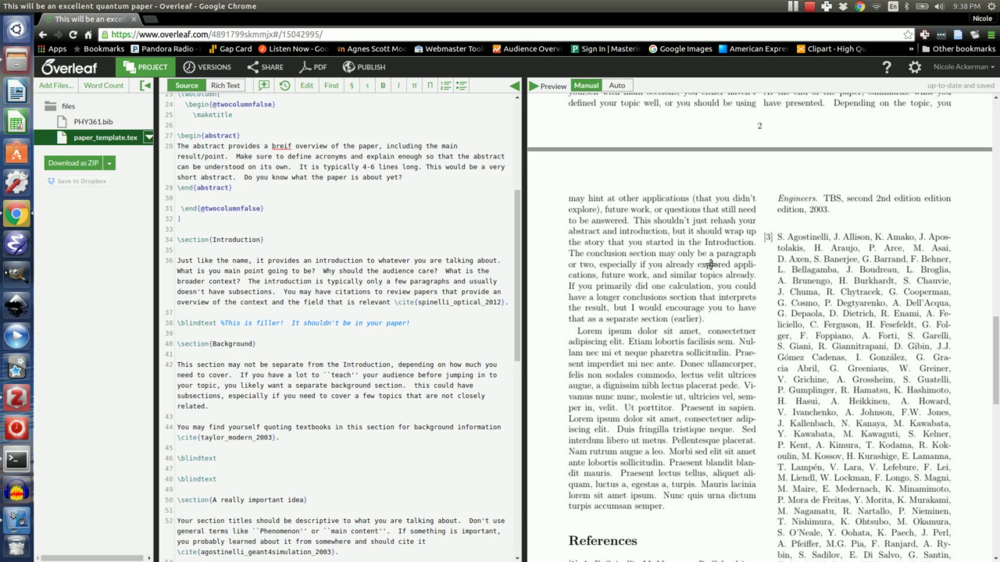
Step: In PHY361.bib, trim the Taylor book's edition field to 2nd
click(83, 121)
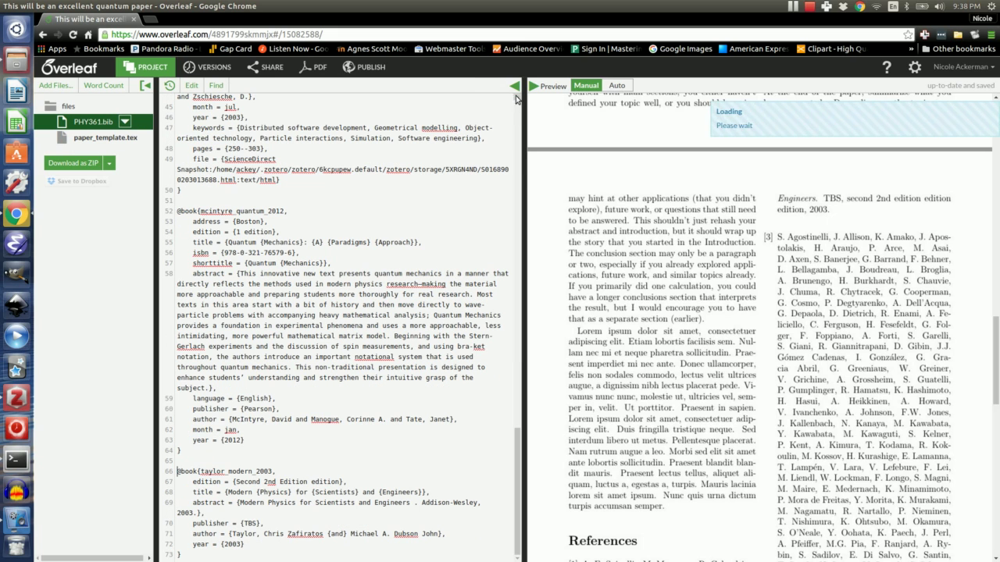
click(514, 85)
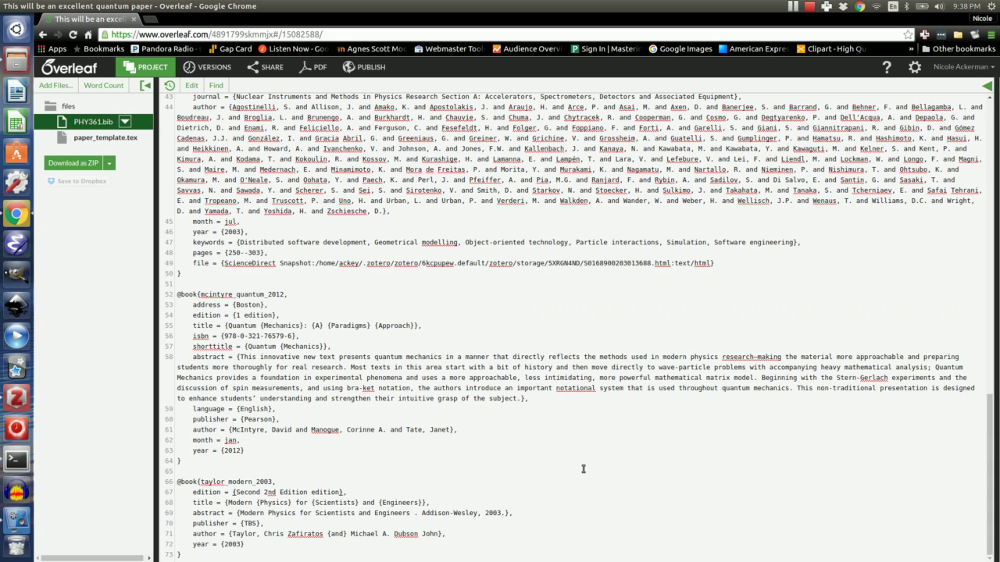
key(BackSpace)
key(BackSpace)
key(BackSpace)
key(BackSpace)
key(BackSpace)
key(BackSpace)
key(BackSpace)
key(BackSpace)
key(BackSpace)
key(BackSpace)
key(BackSpace)
key(BackSpace)
key(BackSpace)
key(BackSpace)
key(BackSpace)
key(BackSpace)
key(BackSpace)
key(BackSpace)
key(BackSpace)
key(BackSpace)
key(BackSpace)
key(BackSpace)
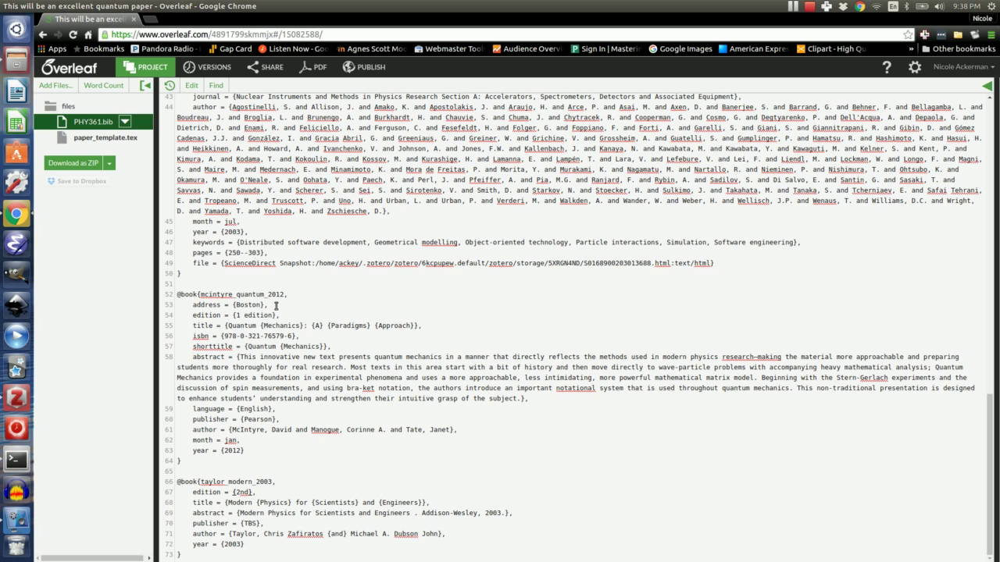
Step: Change the McIntyre book's edition from '1 edition' to 1st
click(274, 316)
key(BackSpace)
key(BackSpace)
key(BackSpace)
key(BackSpace)
key(BackSpace)
key(BackSpace)
key(BackSpace)
key(BackSpace)
scroll(362, 400, up, 3)
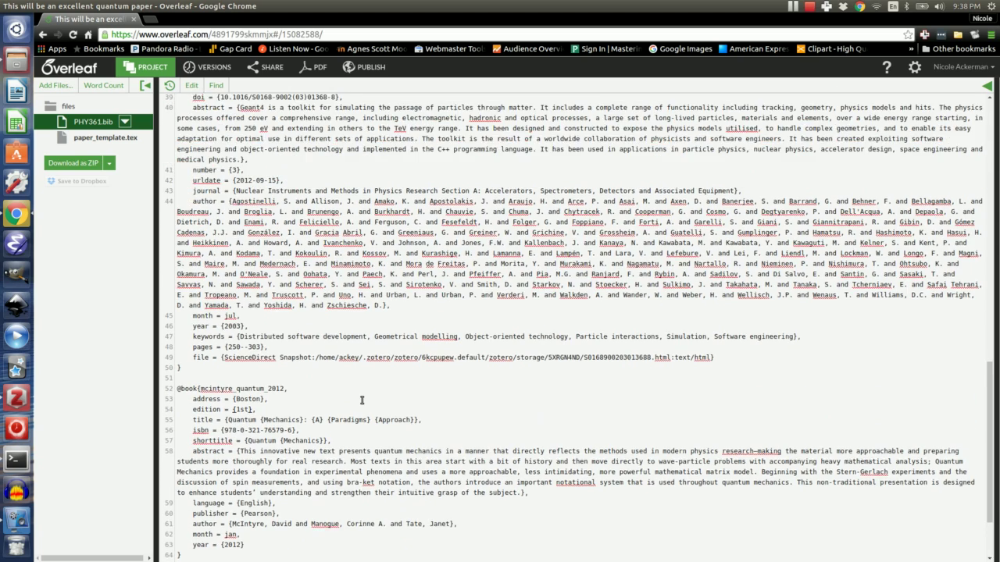
scroll(362, 400, up, 1)
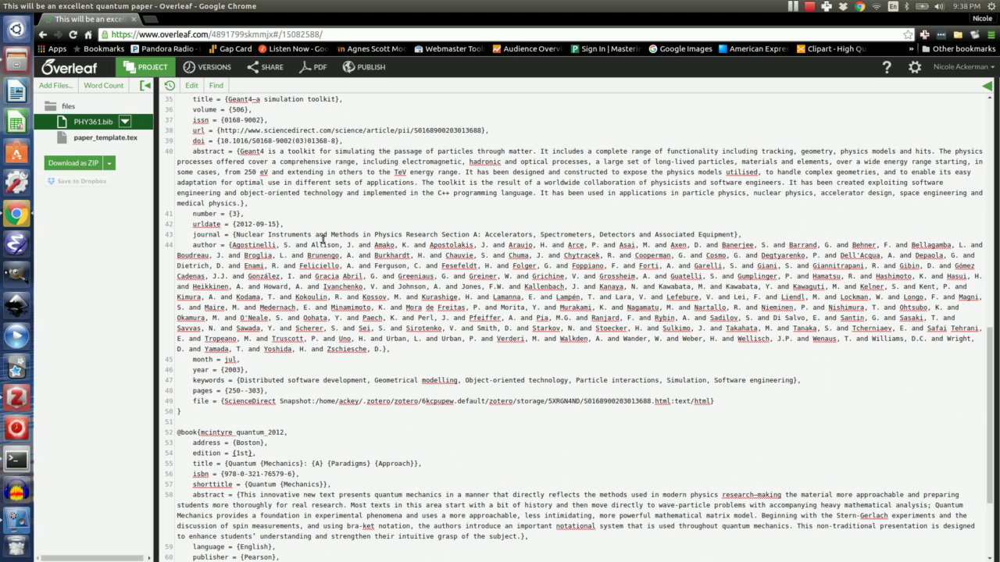
Step: Replace the Geant4 co-authors after 'Agostinelli, S. and' with 'others'
drag(310, 245, 381, 349)
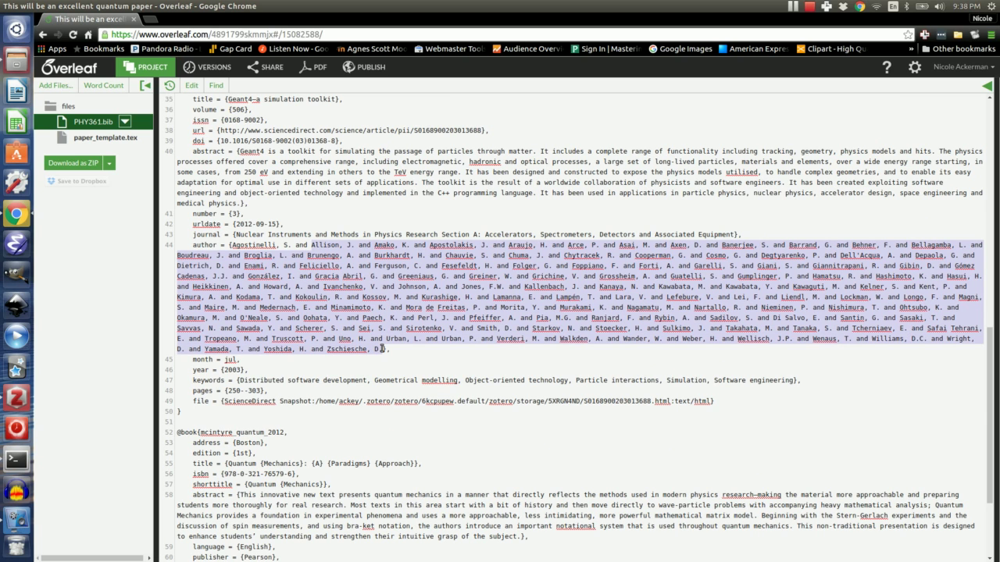
key(BackSpace)
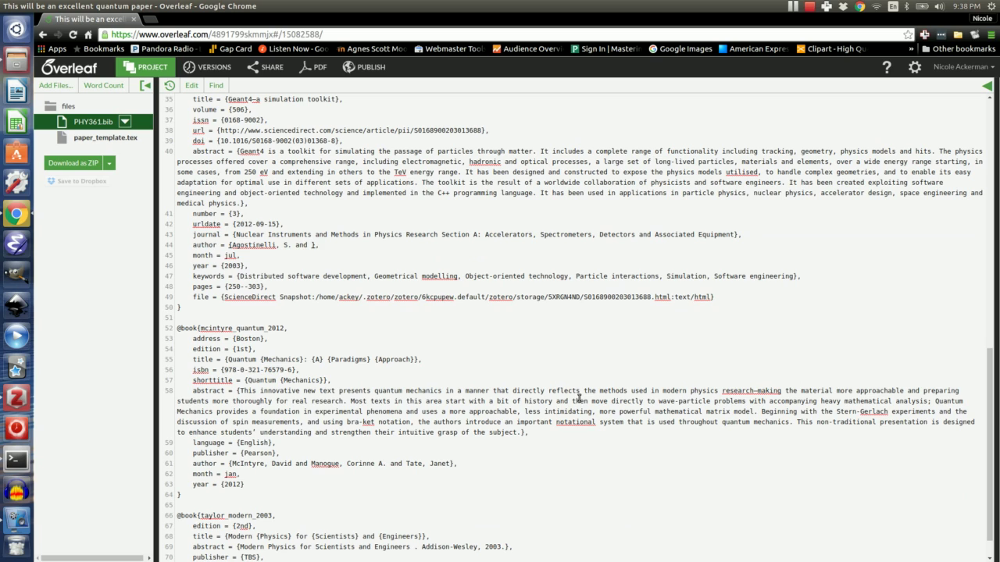
text(others)
Step: Reopen the PDF preview and scroll to References showing S. Agostinelli et al. and corrected editions
click(987, 86)
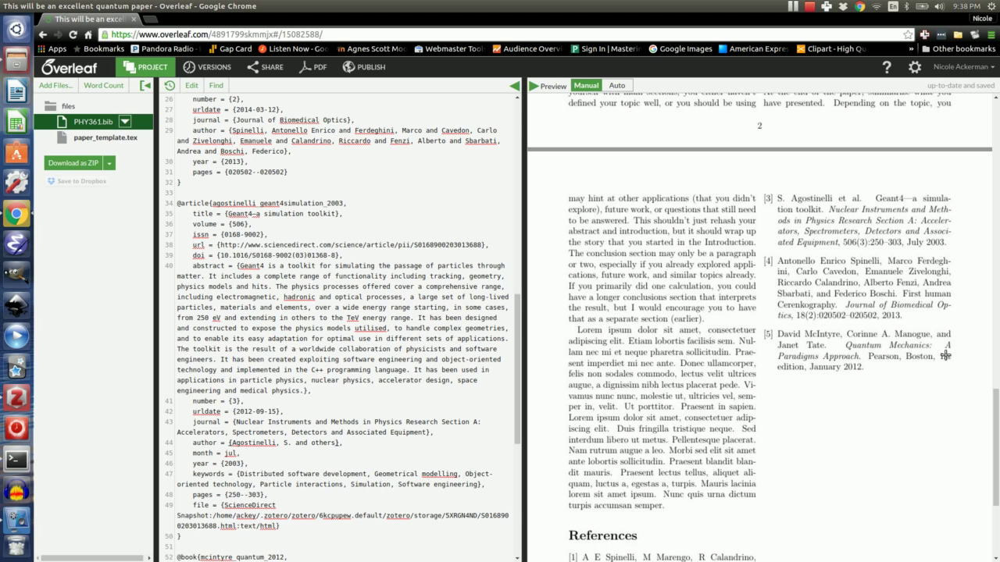
scroll(792, 367, down, 5)
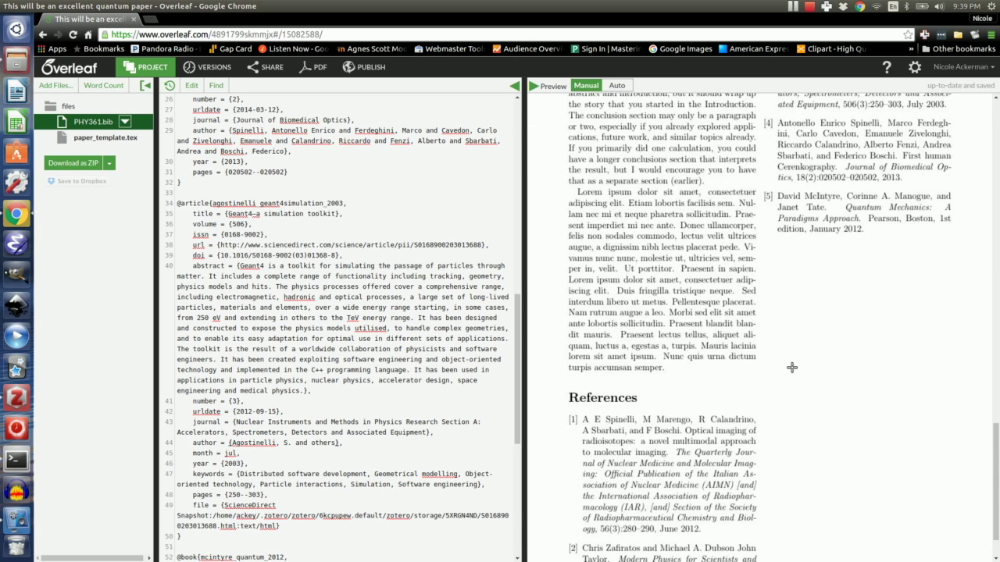